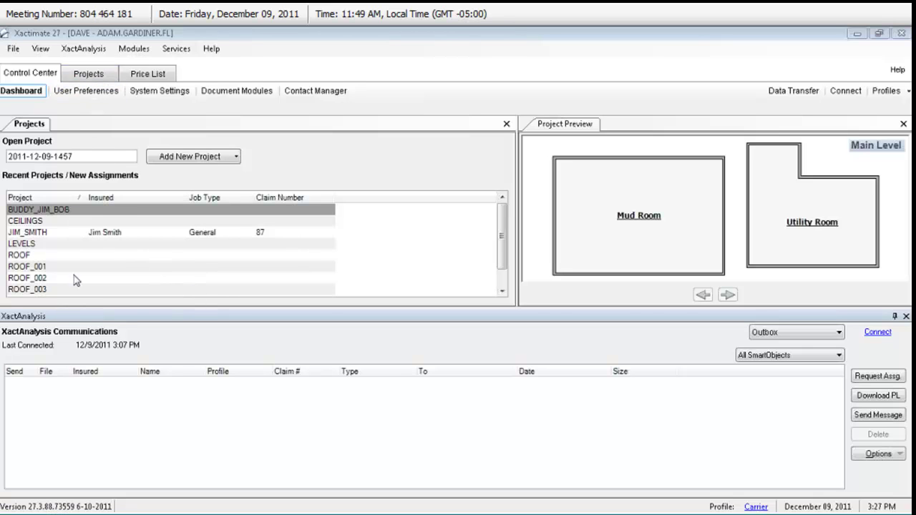
pyautogui.click(502, 291)
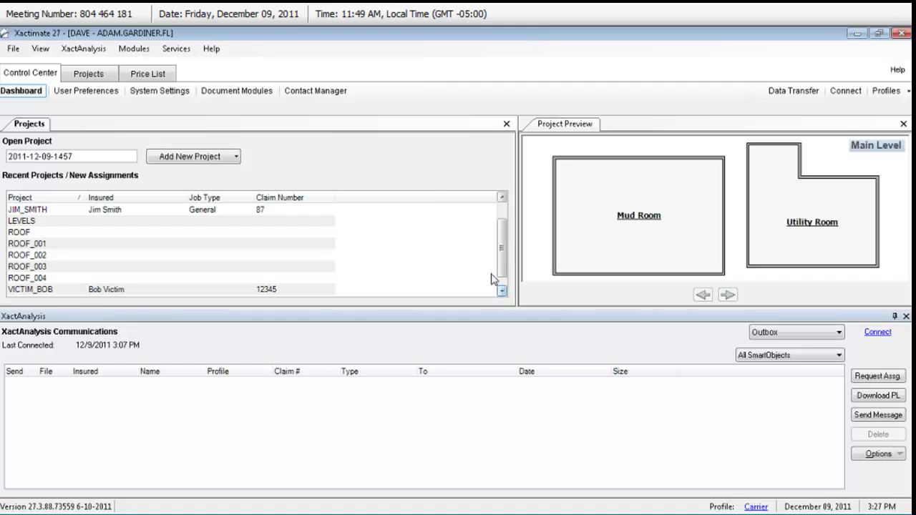
pyautogui.click(93, 77)
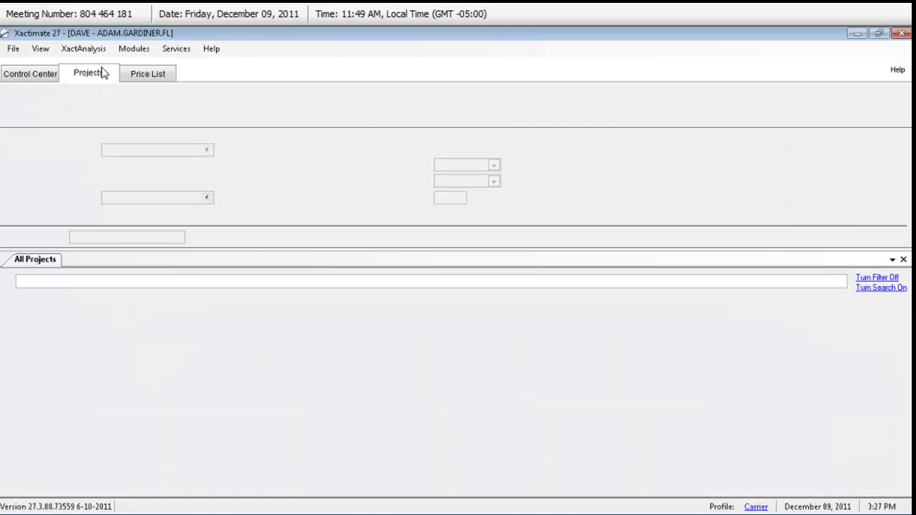
pyautogui.click(113, 369)
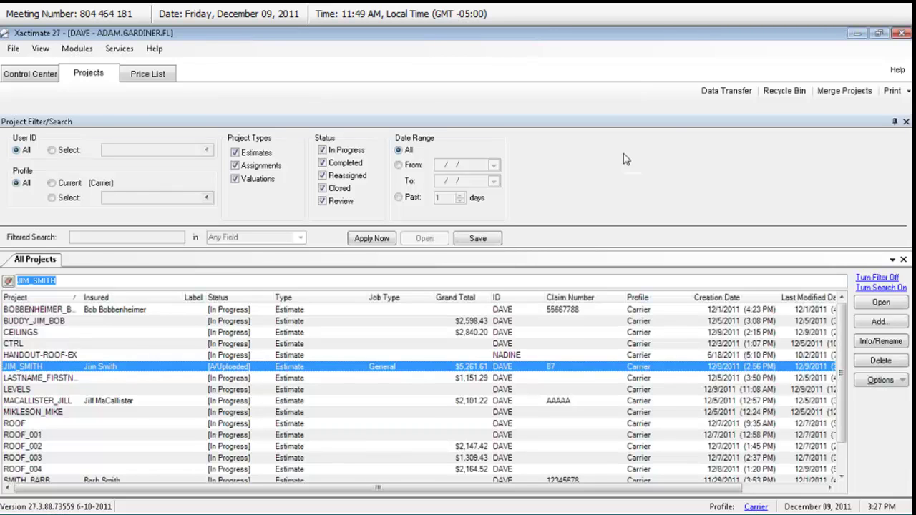
pyautogui.doubleClick(320, 368)
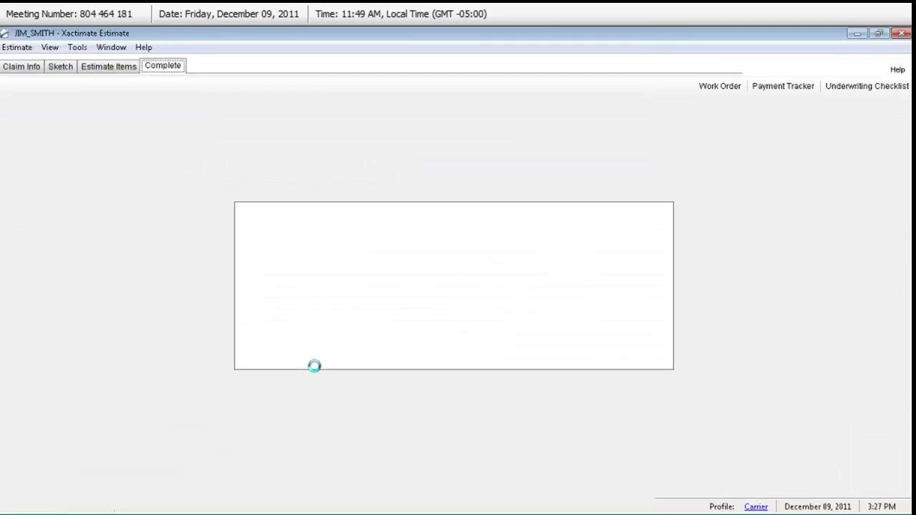
pyautogui.click(34, 69)
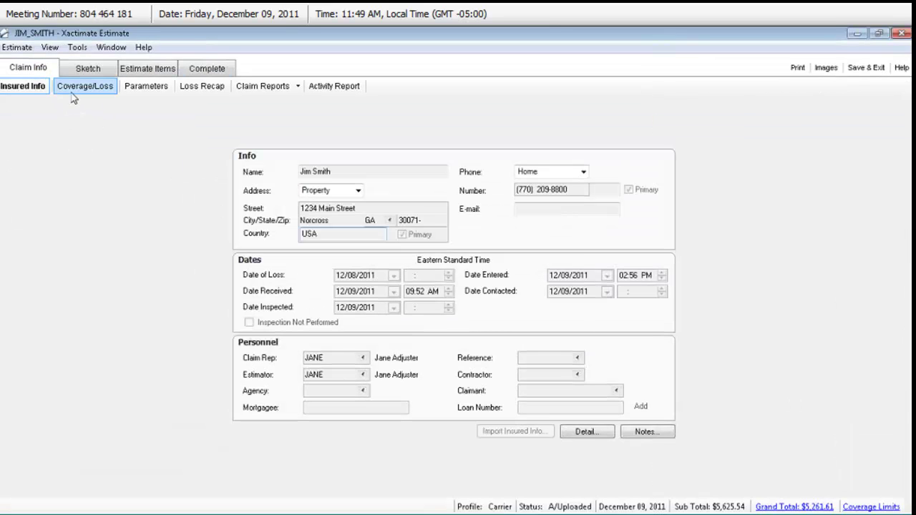
pyautogui.click(146, 86)
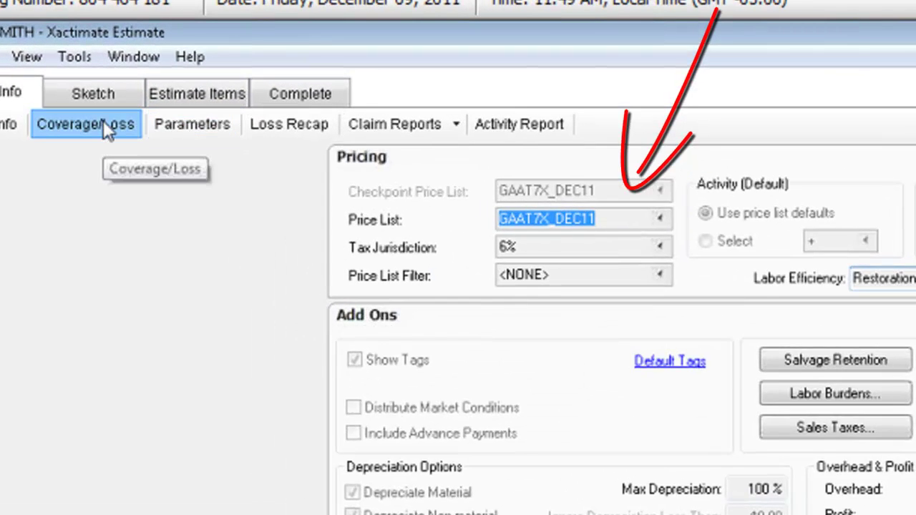
pyautogui.click(103, 121)
pyautogui.click(186, 119)
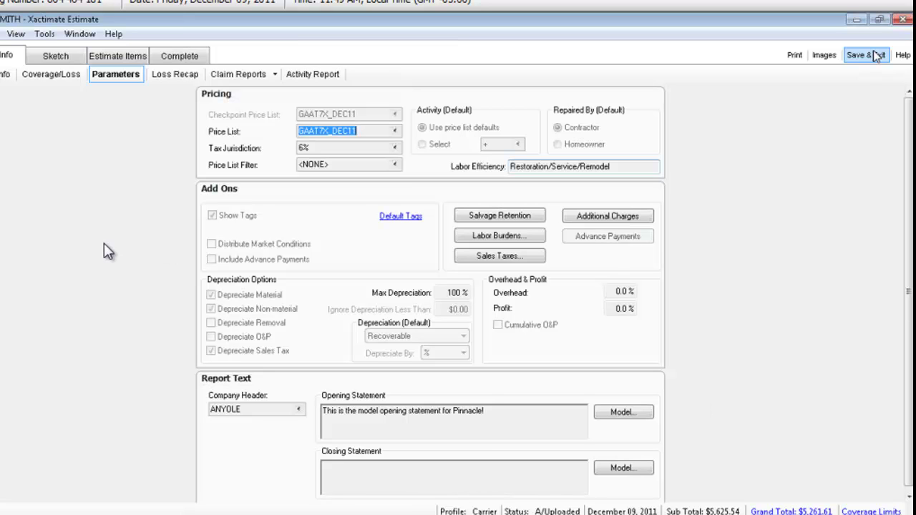
pyautogui.click(864, 57)
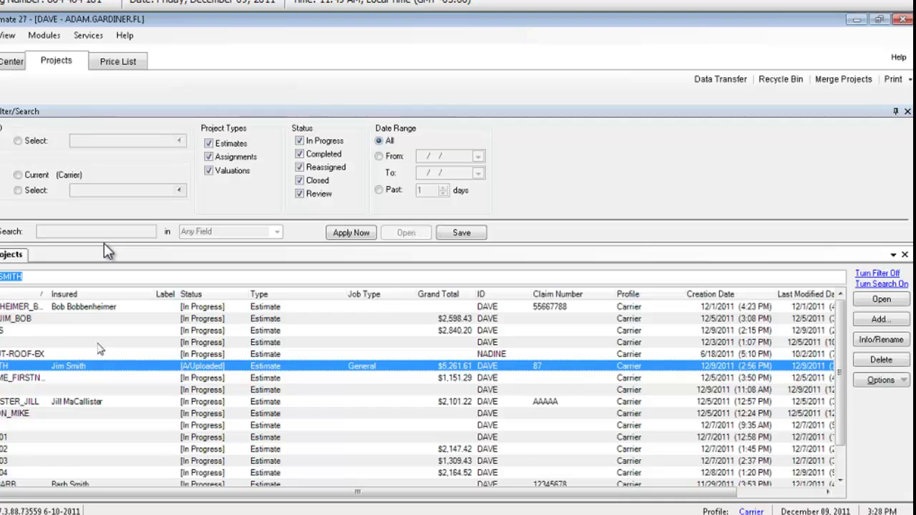
pyautogui.click(9, 57)
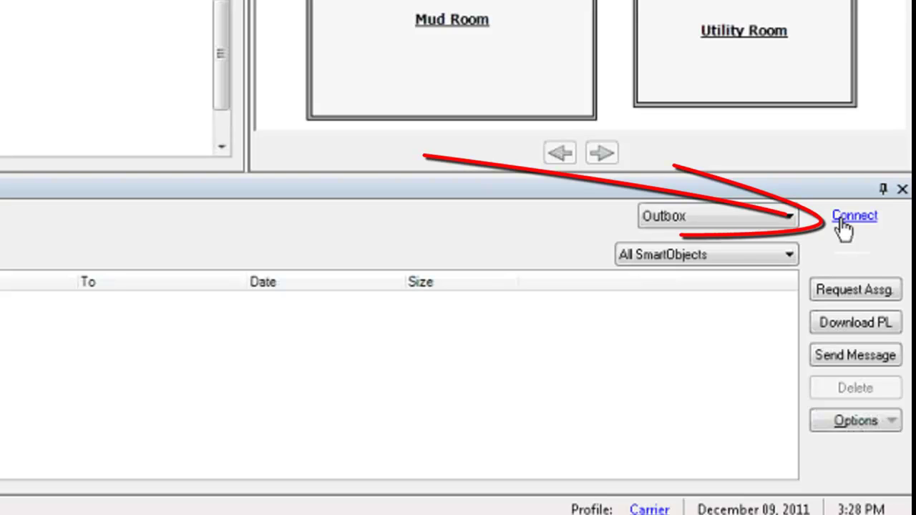
pyautogui.click(843, 224)
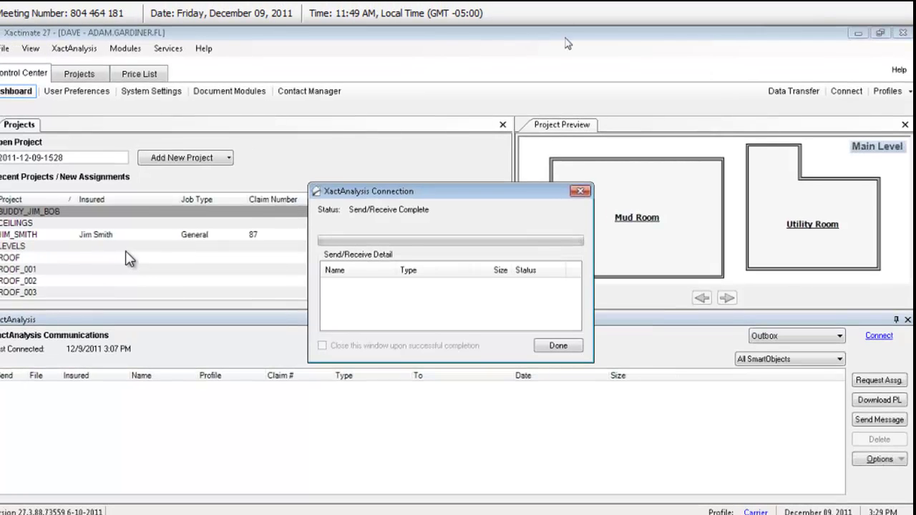
# Dismiss the completed XactAnalysis Connection dialog with Done
pyautogui.click(572, 44)
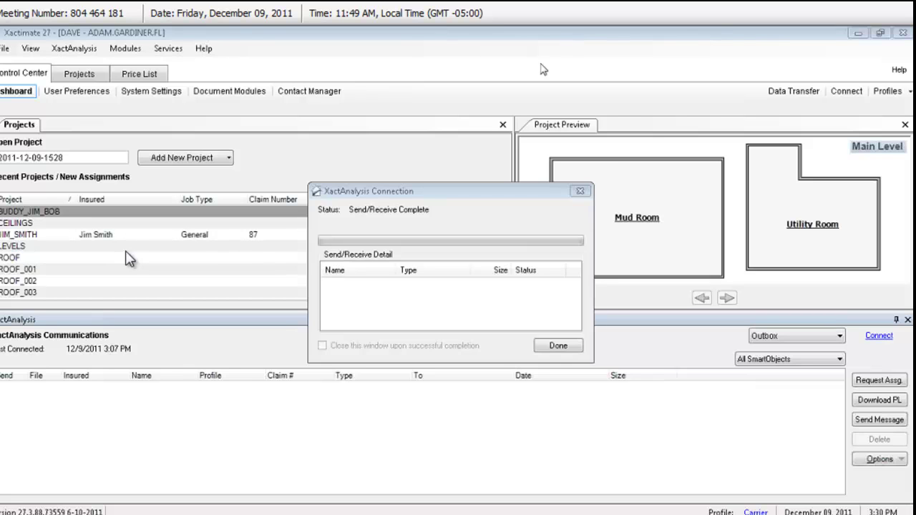
pyautogui.click(545, 347)
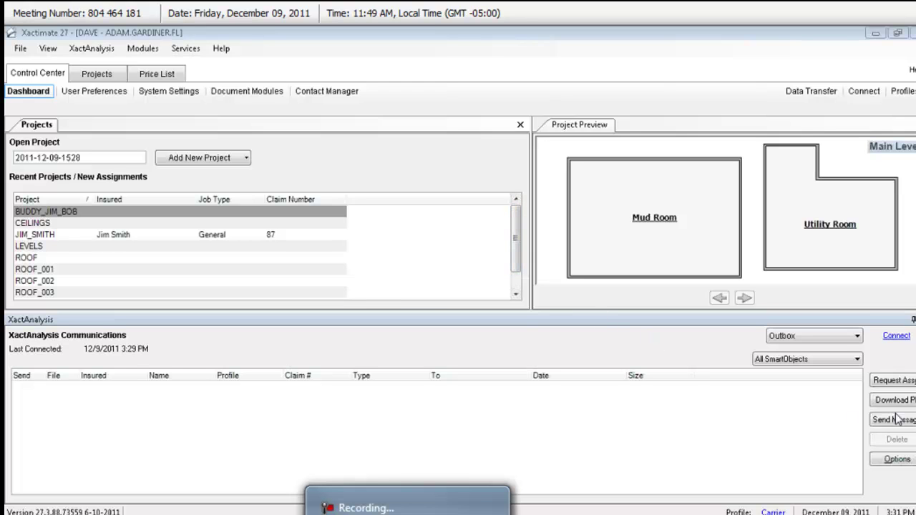
# Switch the XactAnalysis Communications panel from Outbox to the empty Inbox
pyautogui.click(855, 336)
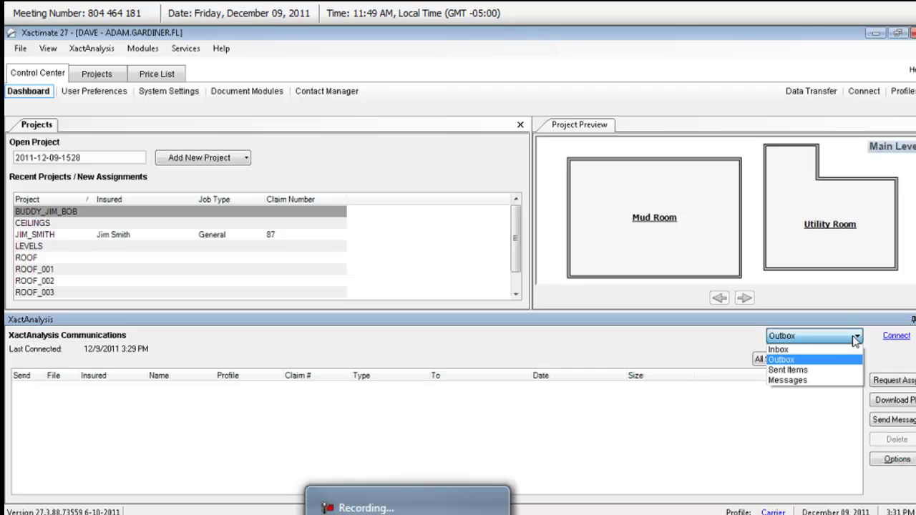
pyautogui.click(791, 350)
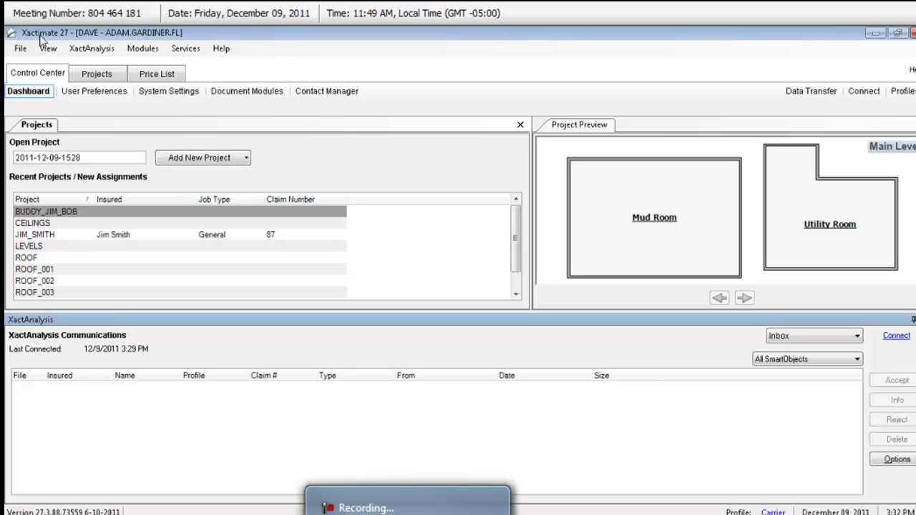
pyautogui.click(97, 50)
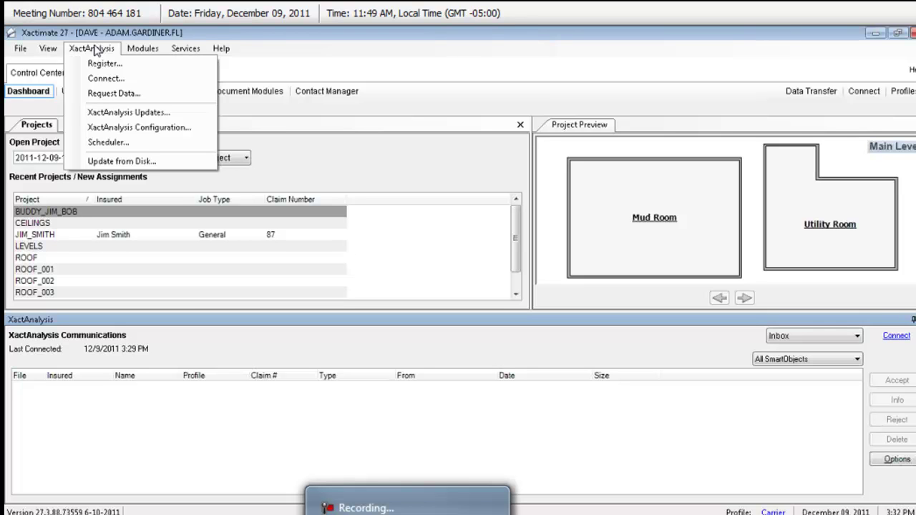
pyautogui.click(96, 50)
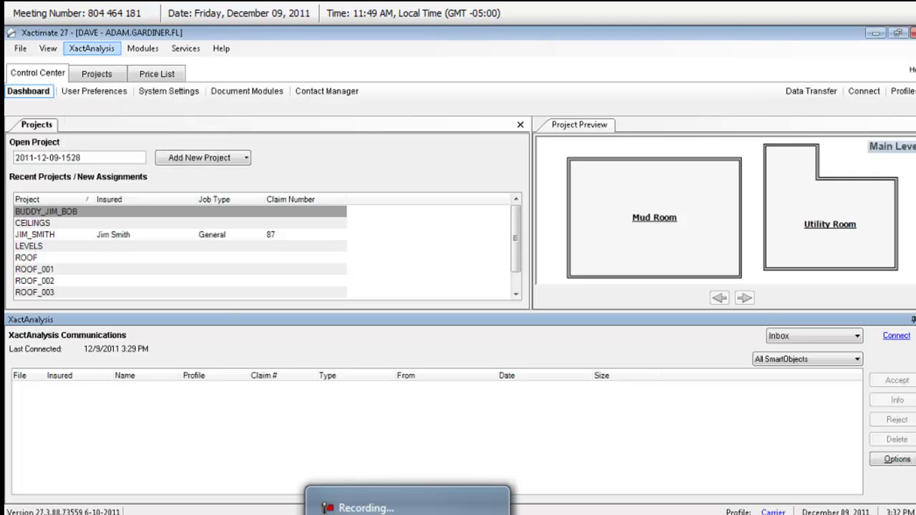